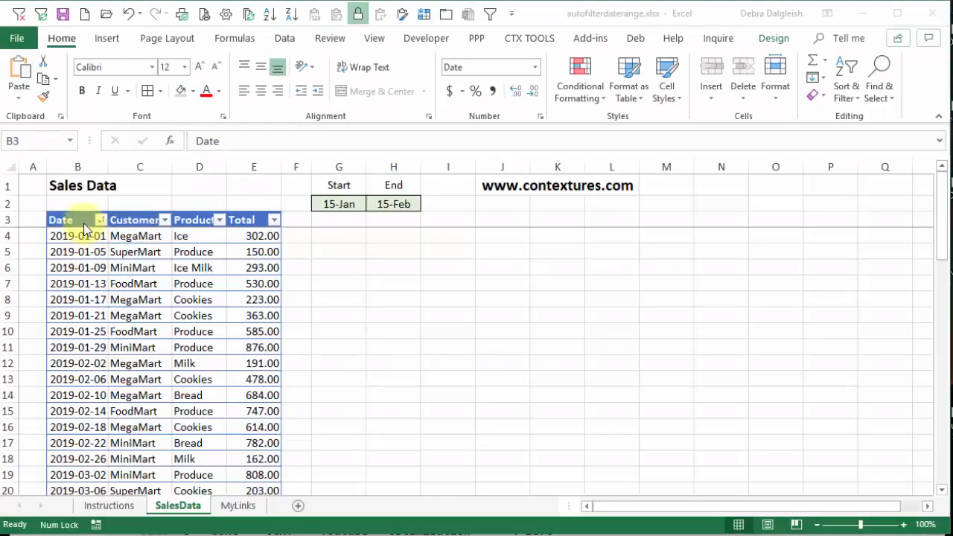
pyautogui.click(82, 220)
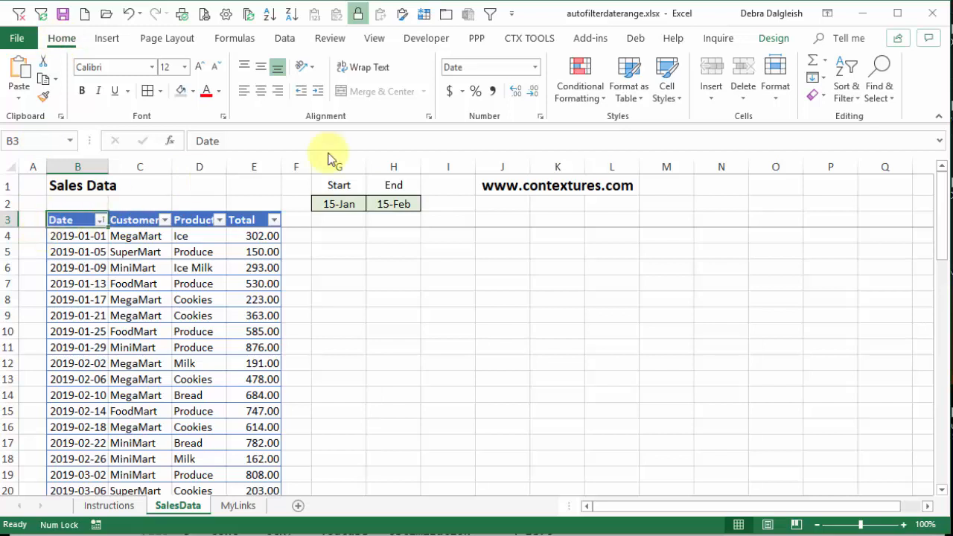
pyautogui.click(642, 100)
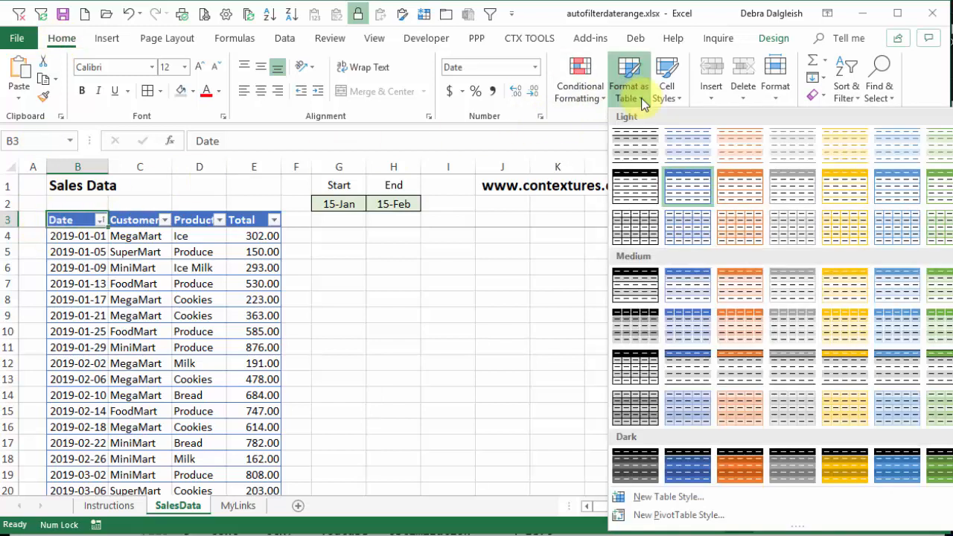
pyautogui.click(643, 100)
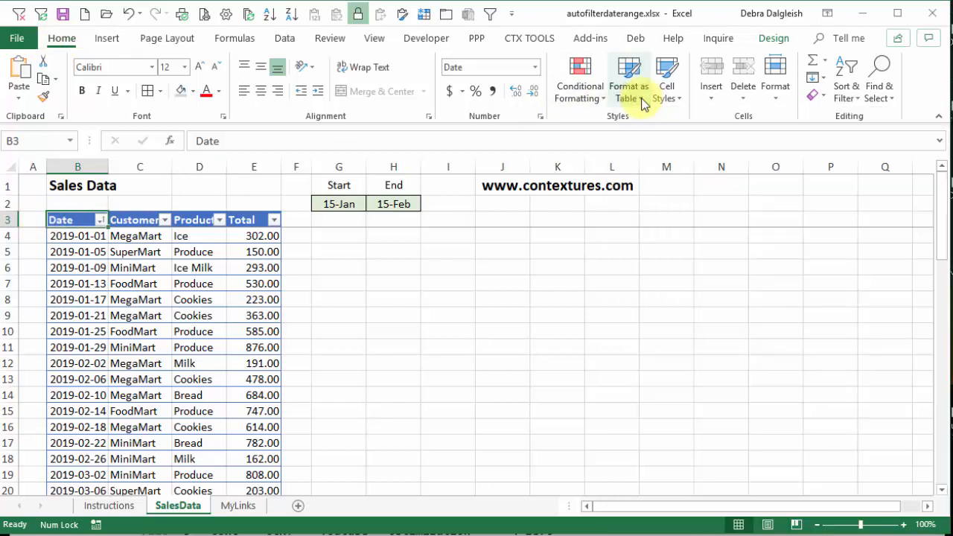
pyautogui.click(399, 204)
pyautogui.click(115, 40)
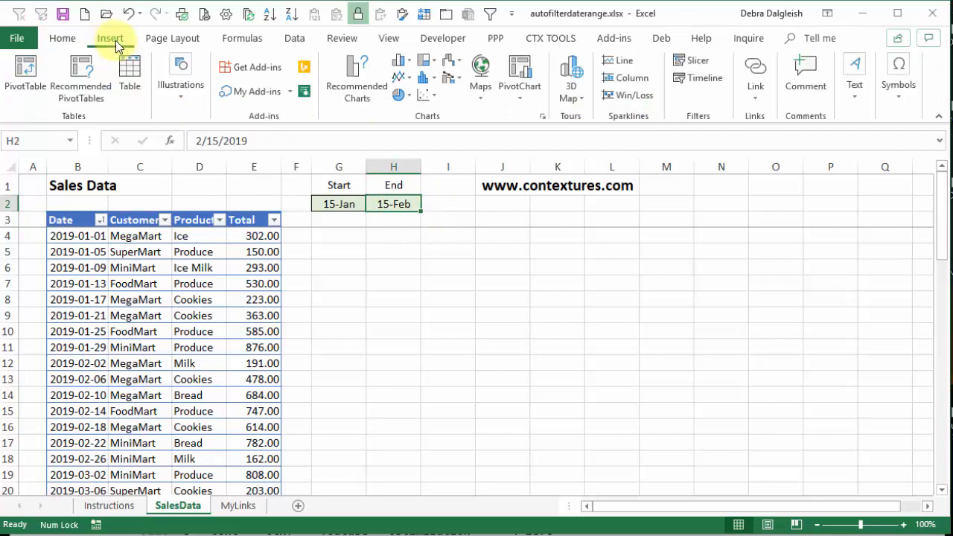
pyautogui.click(65, 41)
# Step: Filter the table's Date column to dates on or after 1/15/2019 and on or before 2/15/2019 with the Between date filter
pyautogui.click(71, 221)
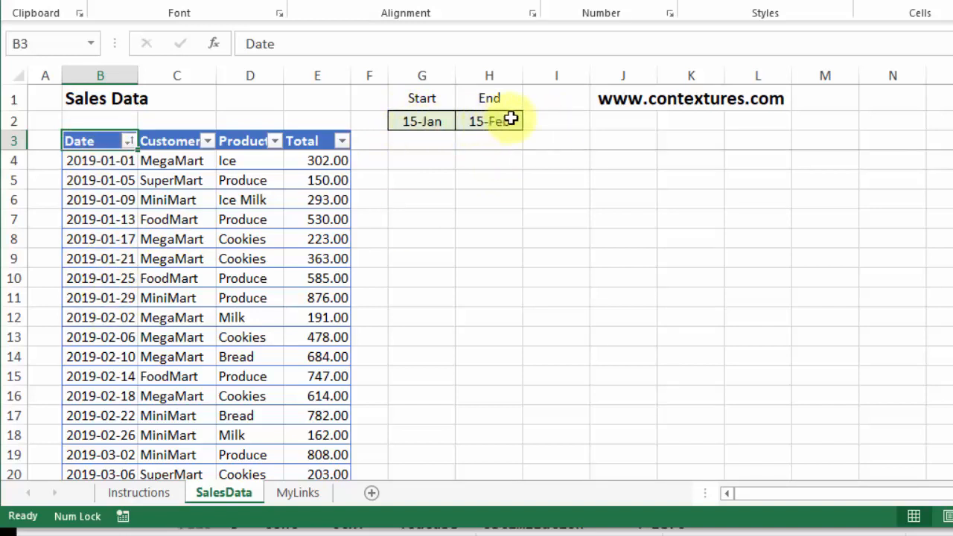
pyautogui.click(130, 142)
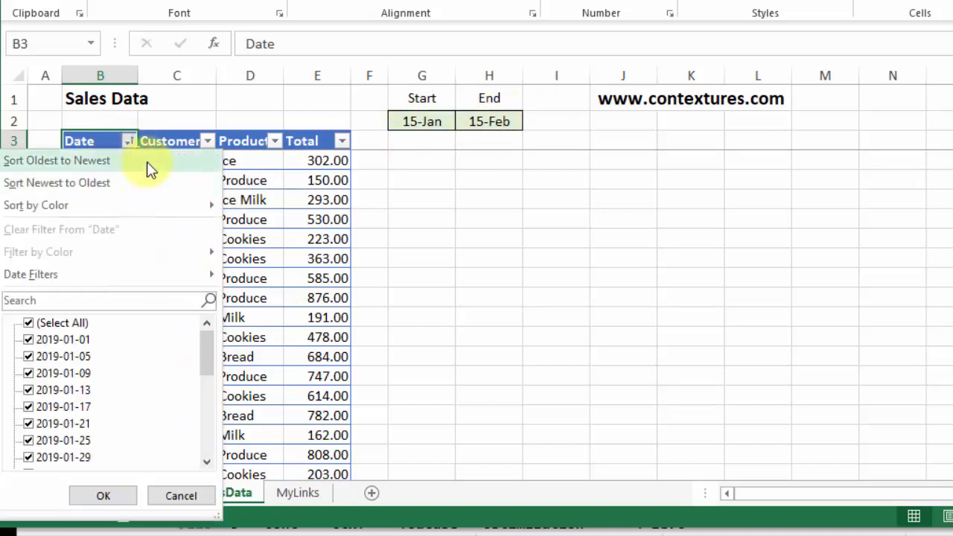
pyautogui.moveTo(91, 274)
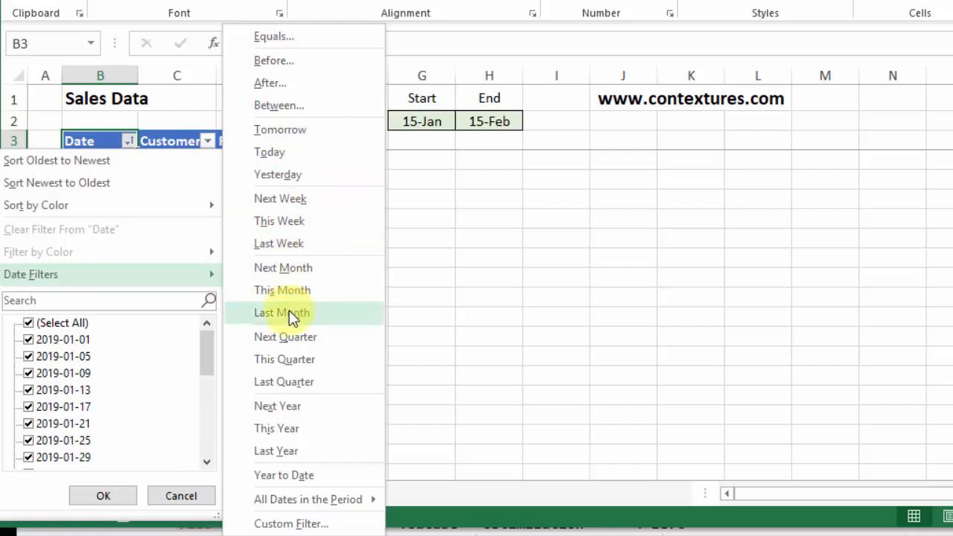
pyautogui.click(259, 108)
pyautogui.moveTo(303, 195); pyautogui.dragTo(454, 166)
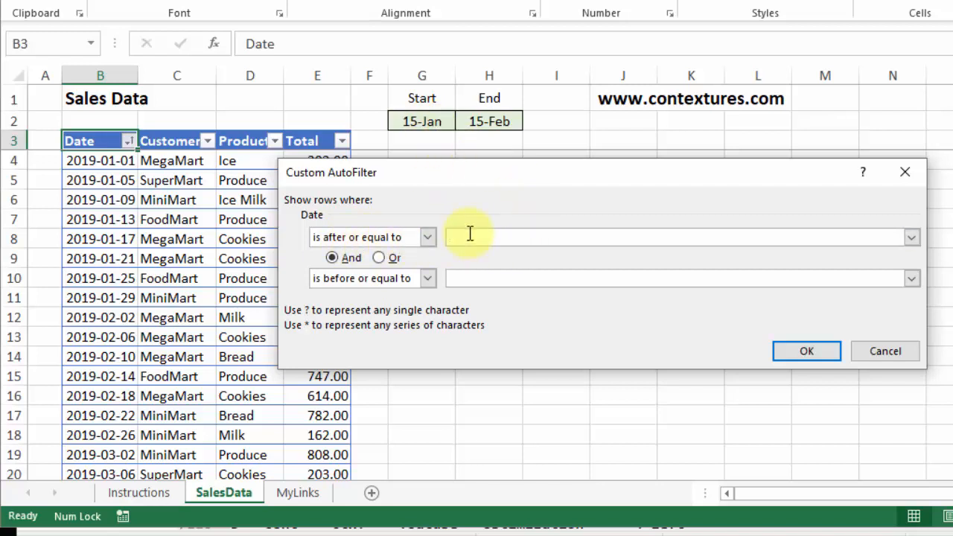
pyautogui.click(911, 238)
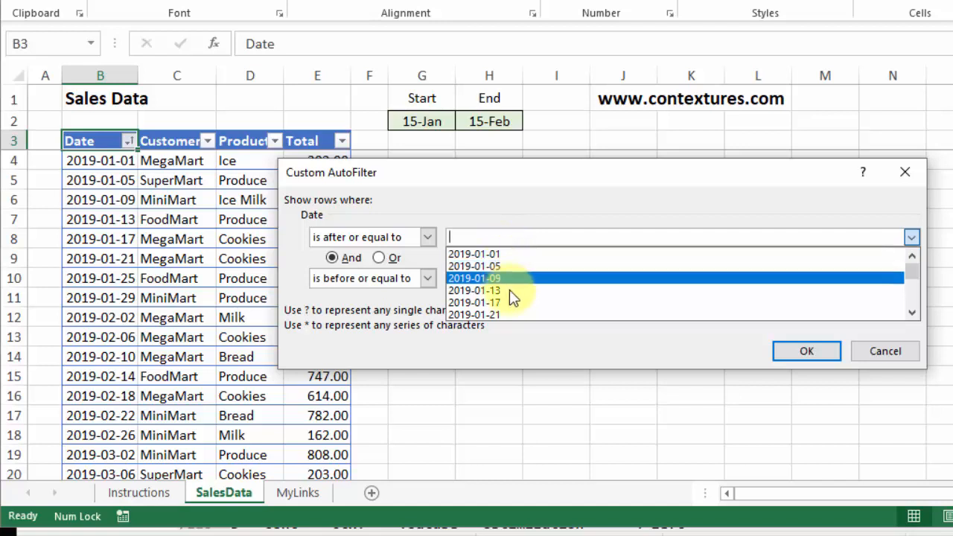
pyautogui.click(516, 211)
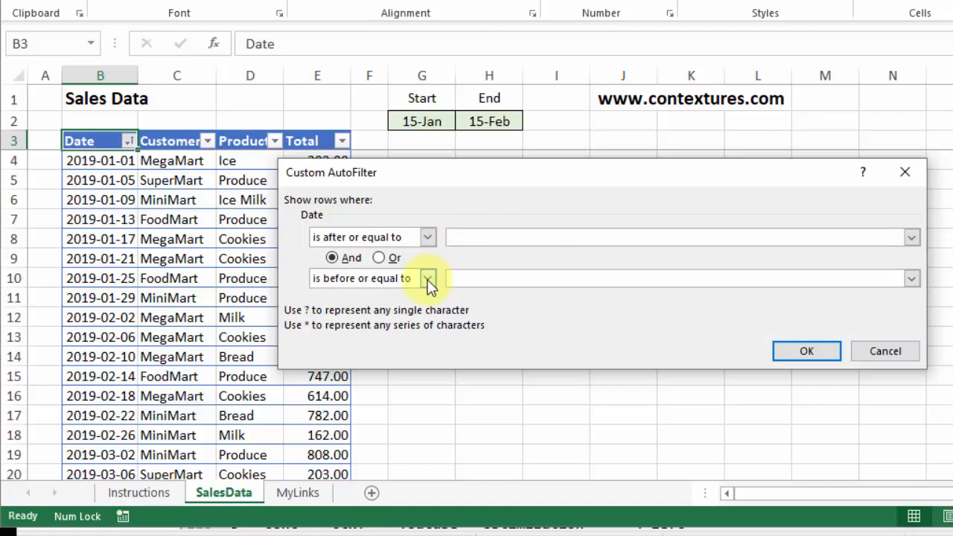
pyautogui.click(464, 278)
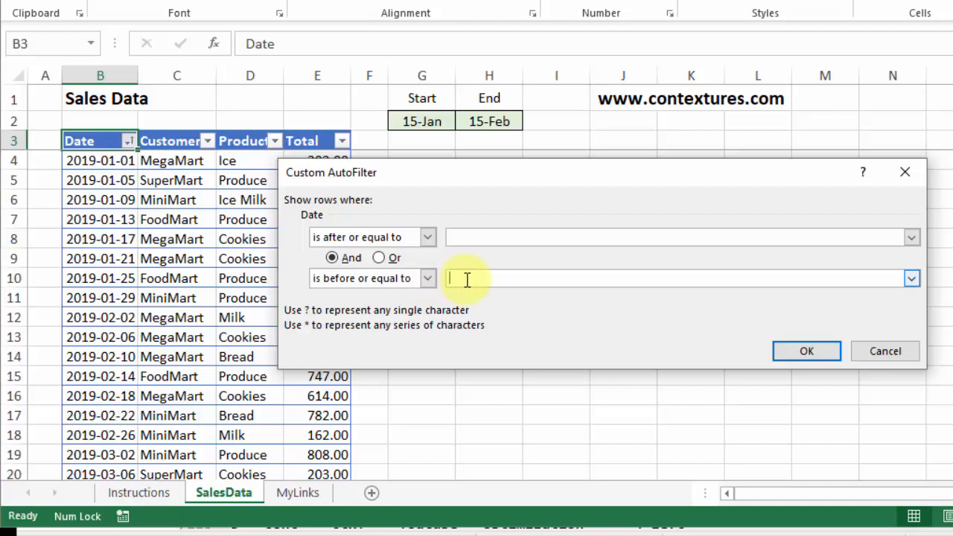
pyautogui.click(912, 280)
pyautogui.click(912, 280)
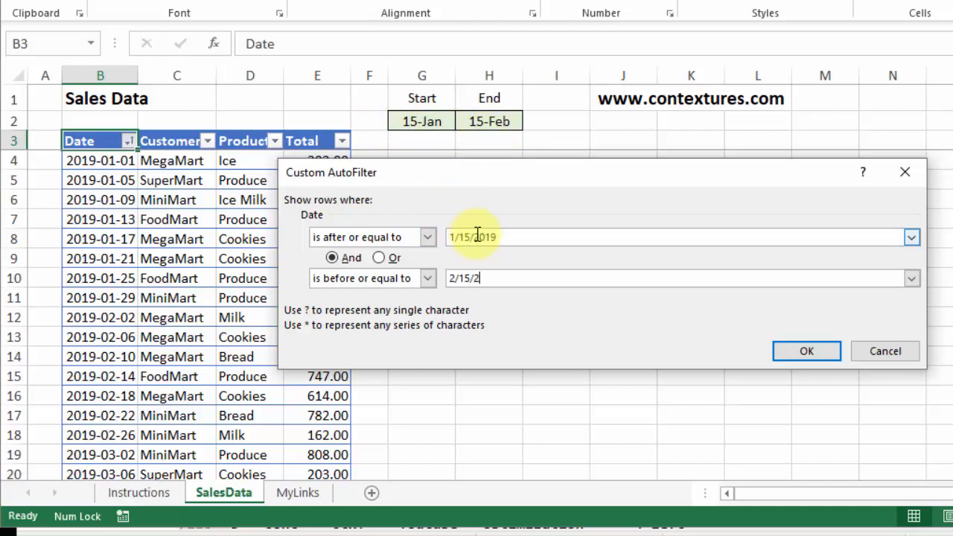
pyautogui.click(819, 353)
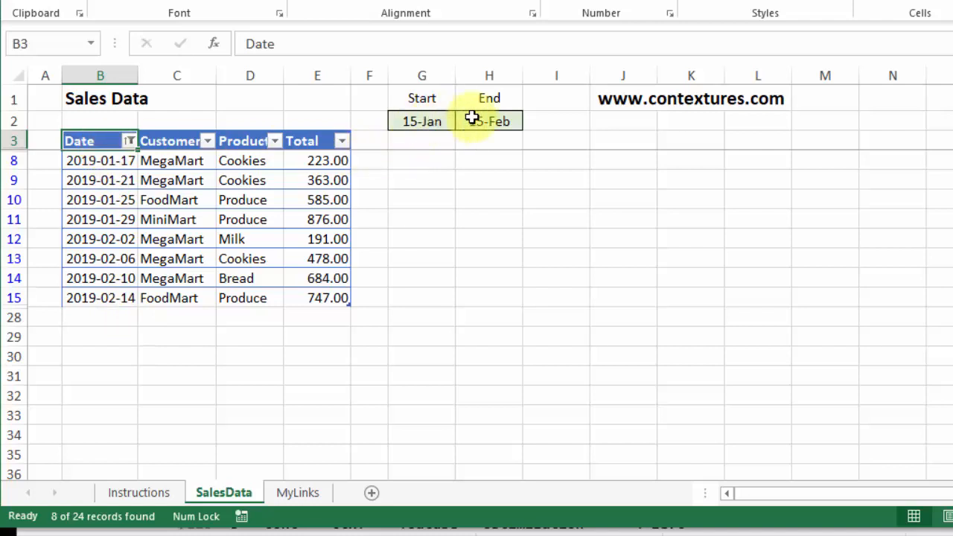
# Step: Clear the filter from the Date column and select the End date cell H2
pyautogui.click(126, 141)
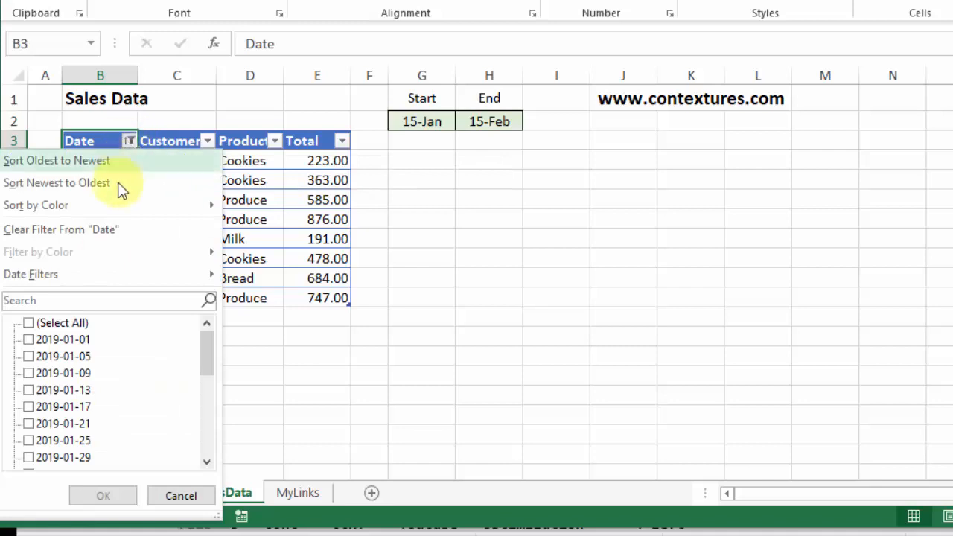
pyautogui.click(117, 231)
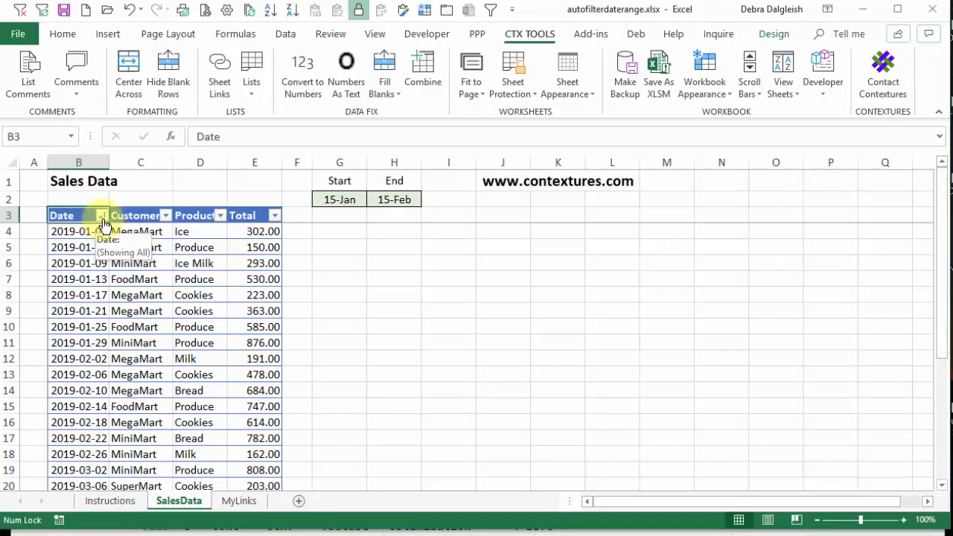
pyautogui.click(391, 200)
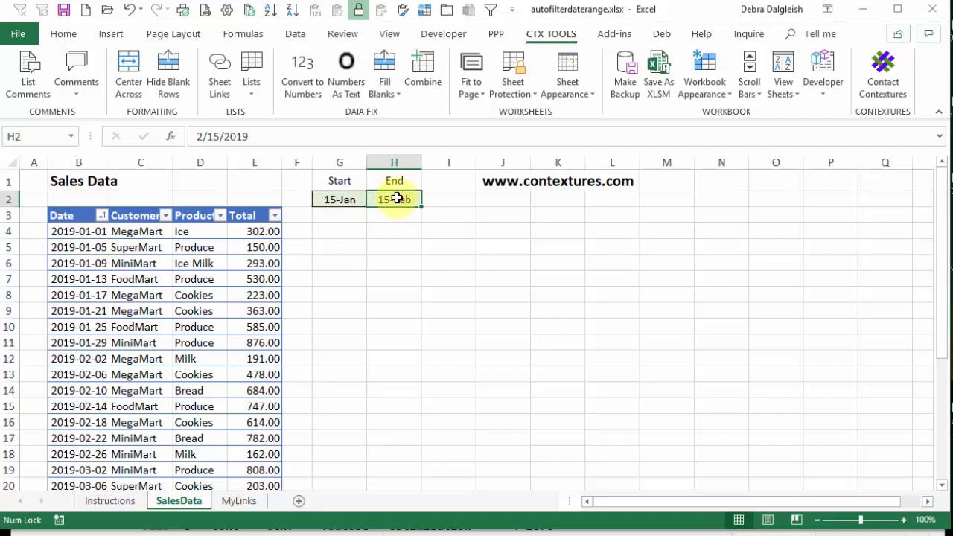
# Step: Start an AND formula in G4 whose first condition is B4>=$G$2, with an absolute reference to the start date
pyautogui.click(352, 227)
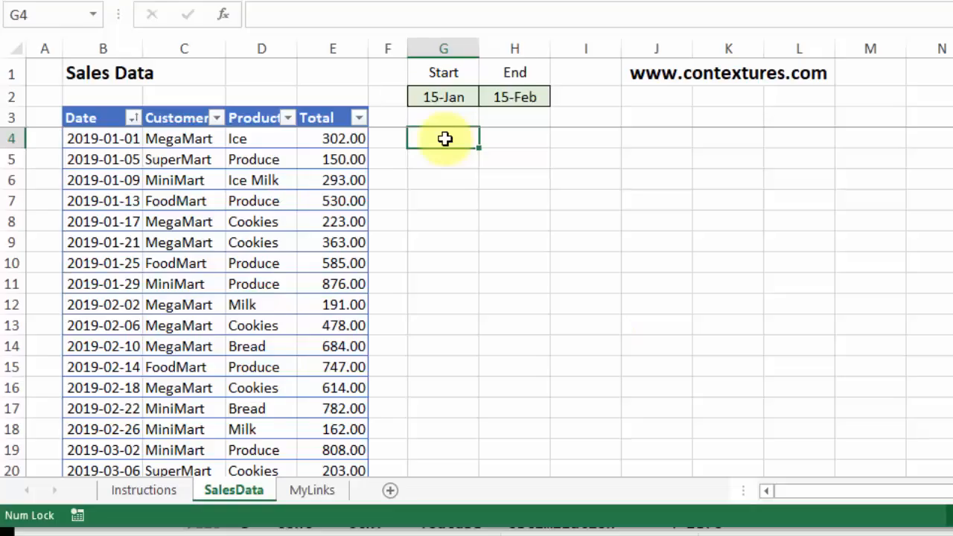
pyautogui.write('=')
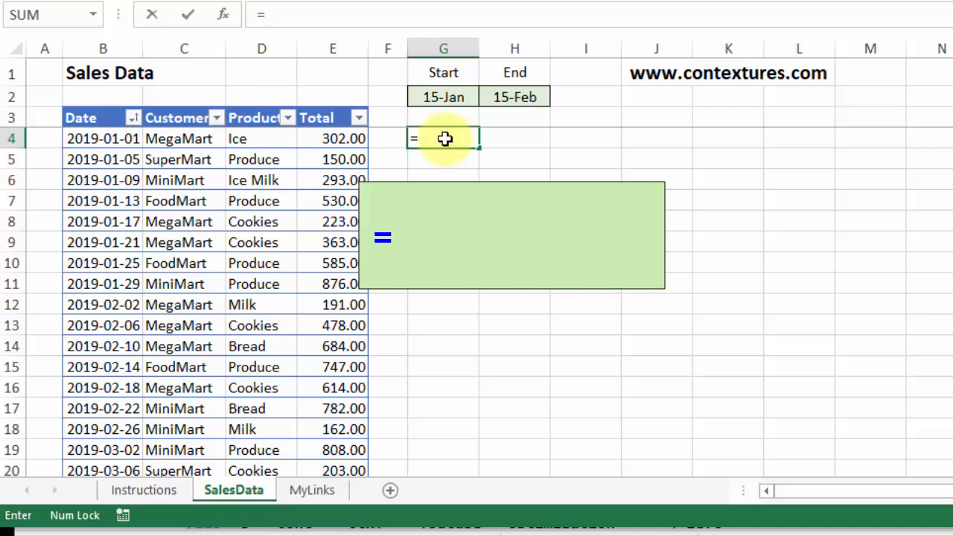
pyautogui.write('a')
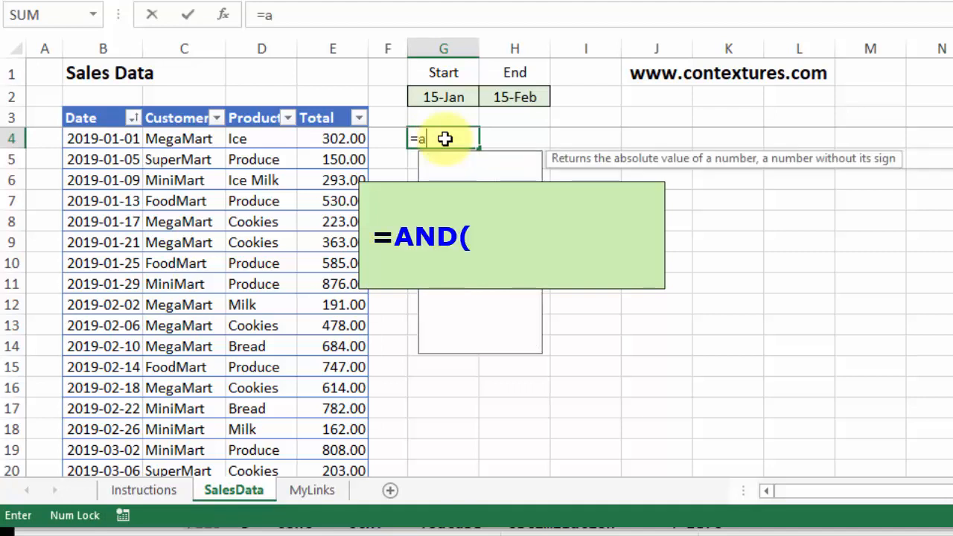
pyautogui.write('nd(')
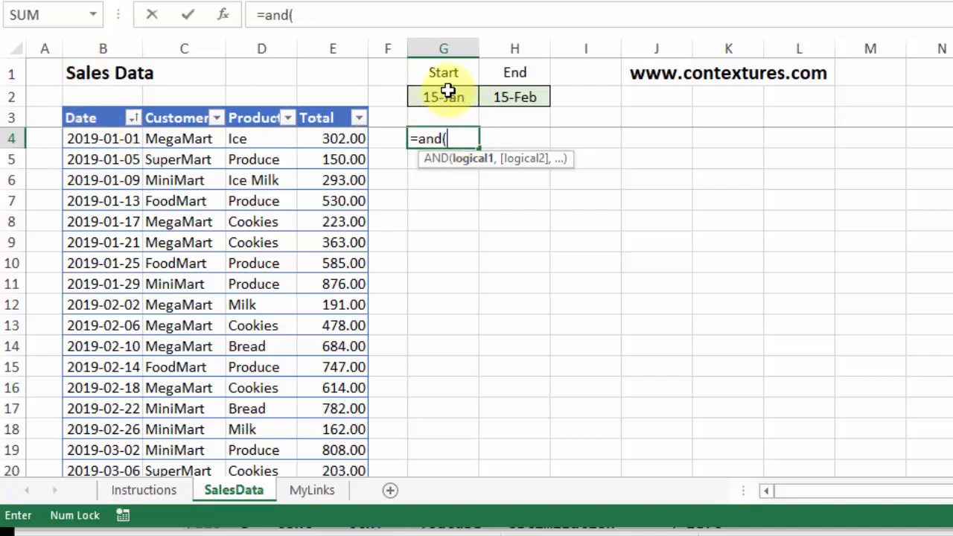
pyautogui.write('b4')
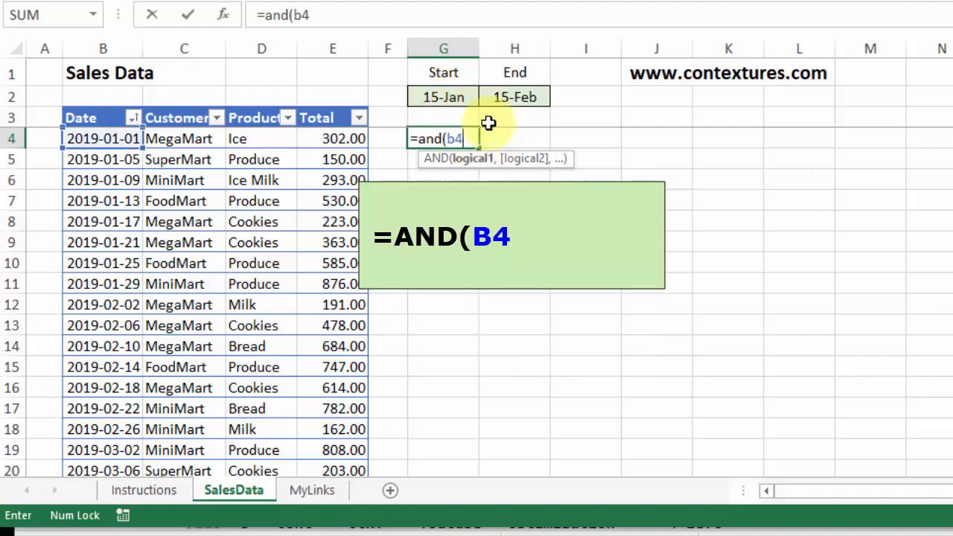
pyautogui.write('>')
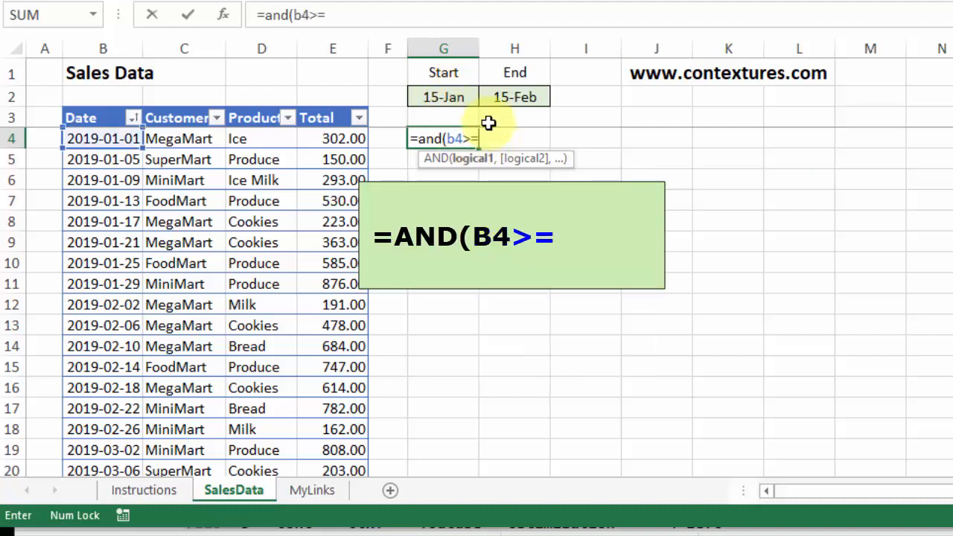
pyautogui.write('=')
pyautogui.click(454, 97)
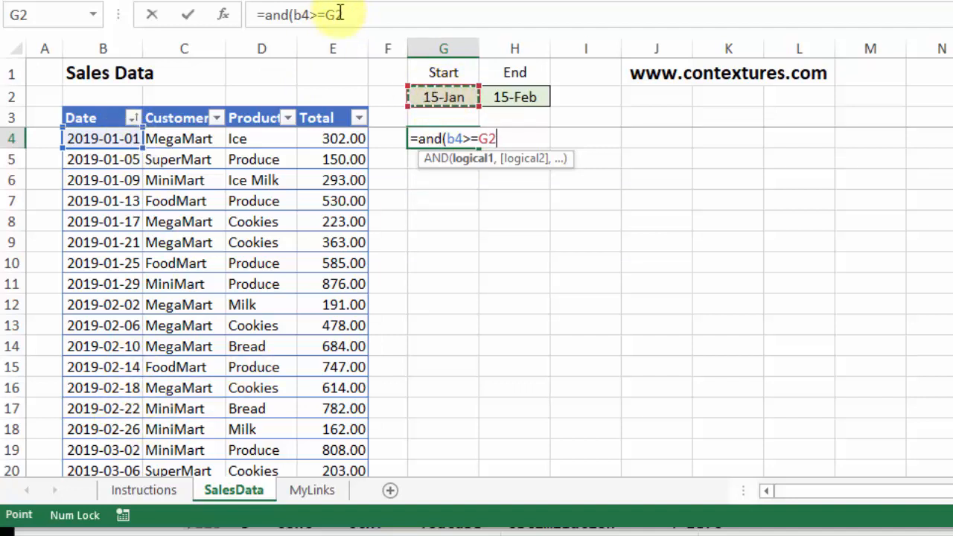
pyautogui.press('F4')
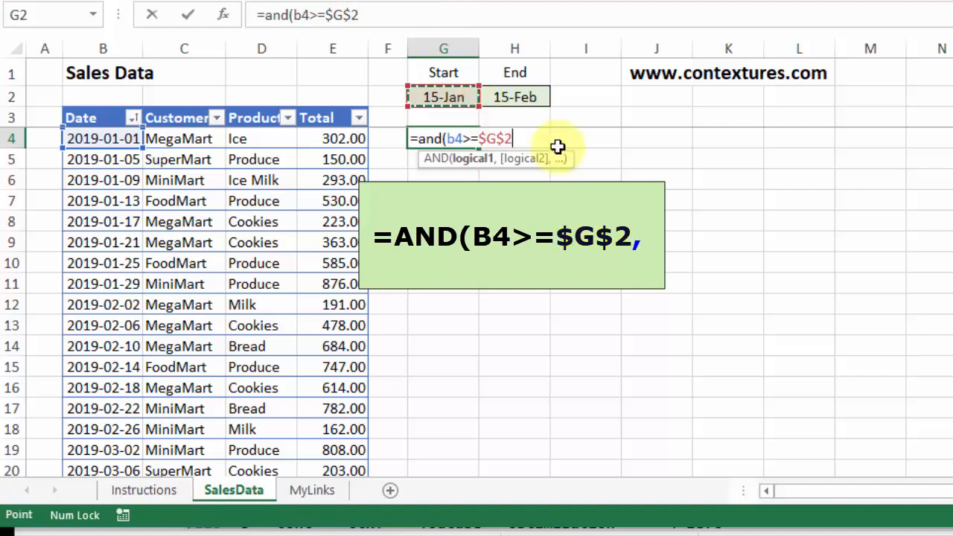
pyautogui.write(',')
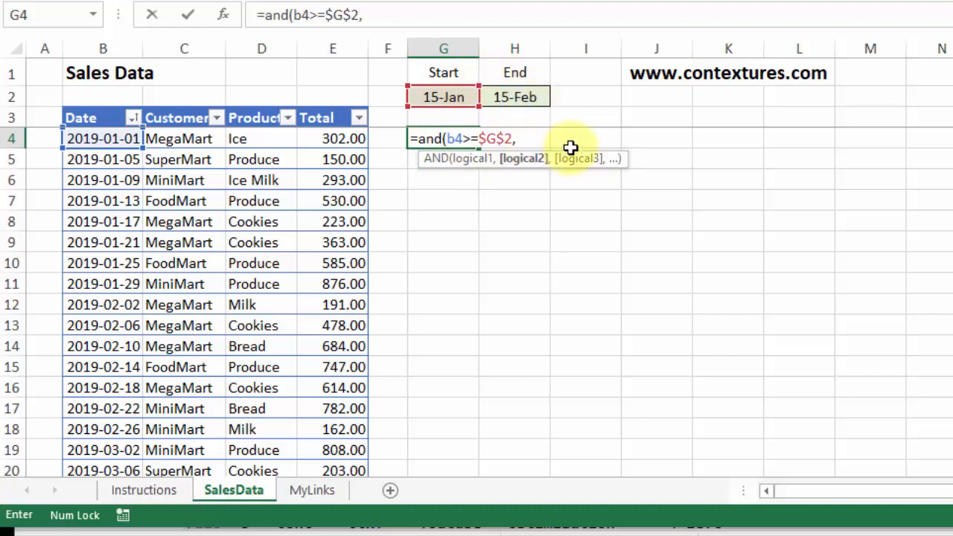
# Step: Add the second condition B4<=$H$2, with an absolute end date reference, and complete the AND formula in G4
pyautogui.write('b4')
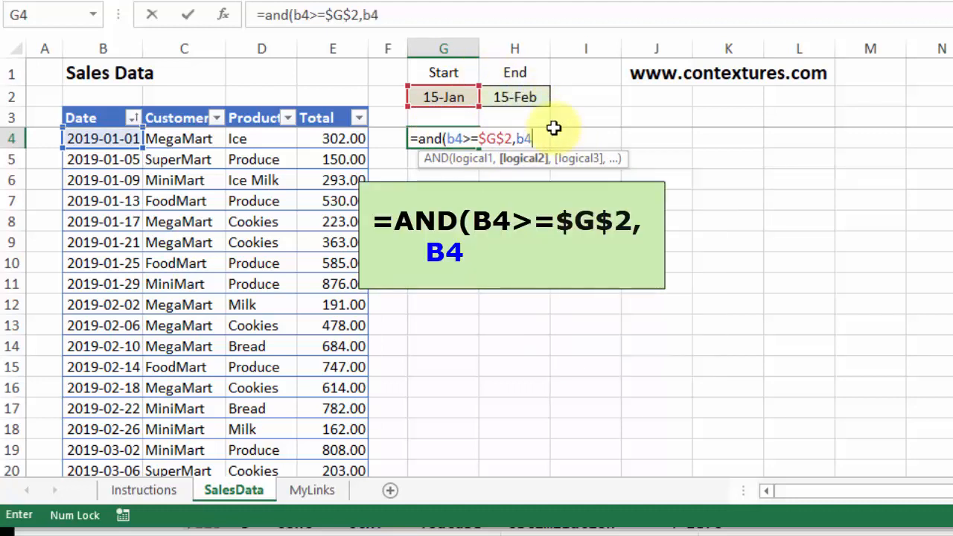
pyautogui.write('<=')
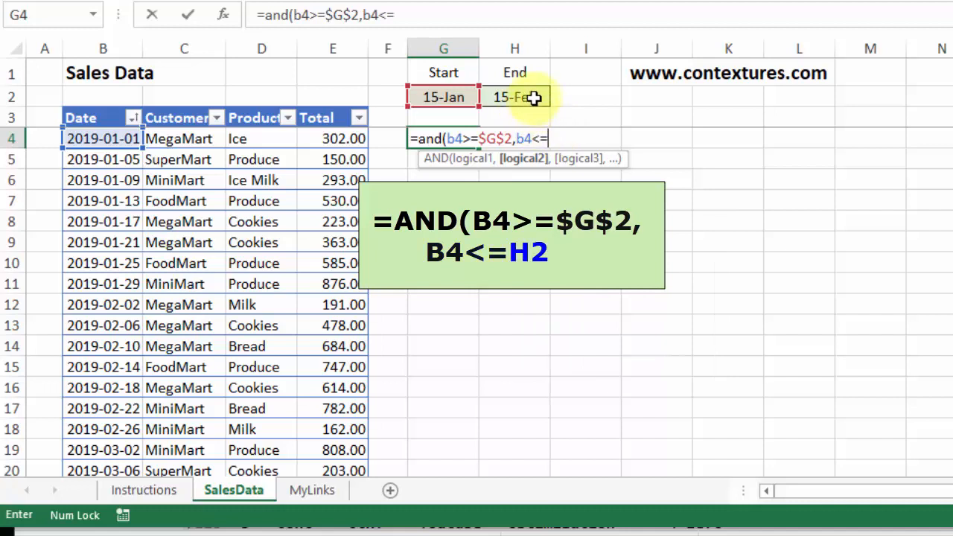
pyautogui.click(535, 97)
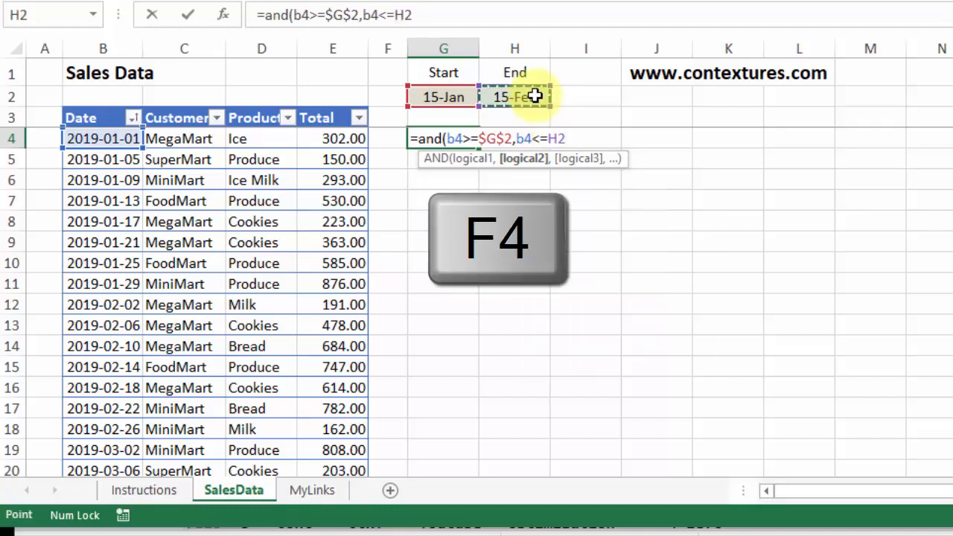
pyautogui.press('F4')
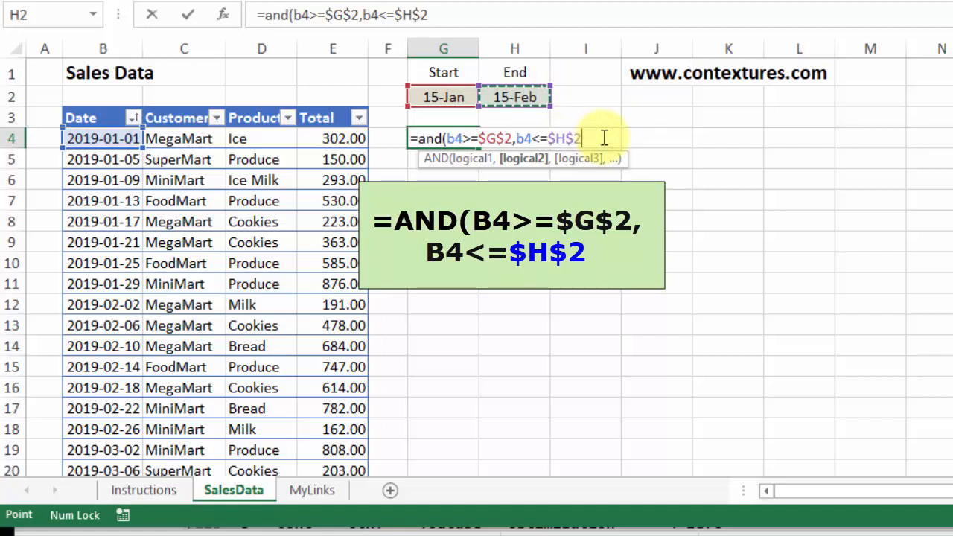
pyautogui.write(')')
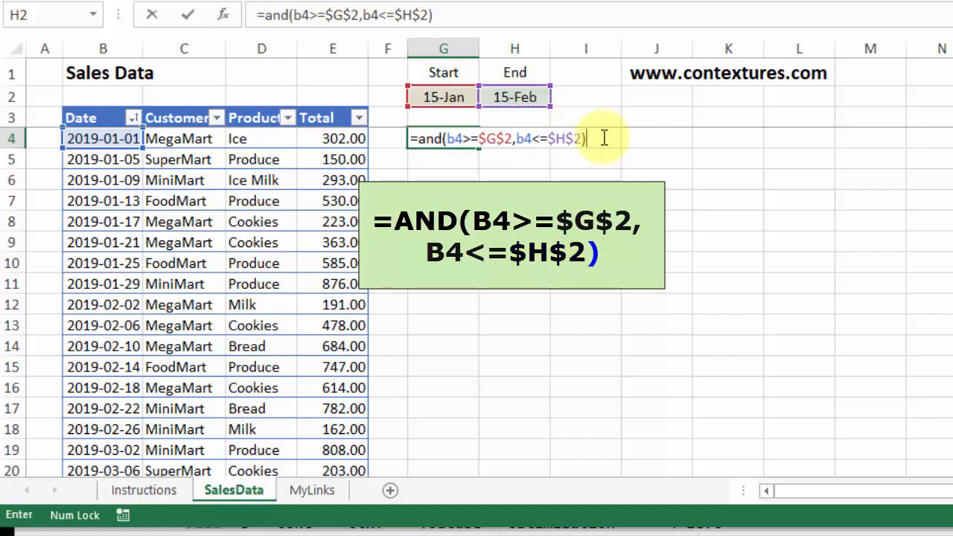
pyautogui.press('Return')
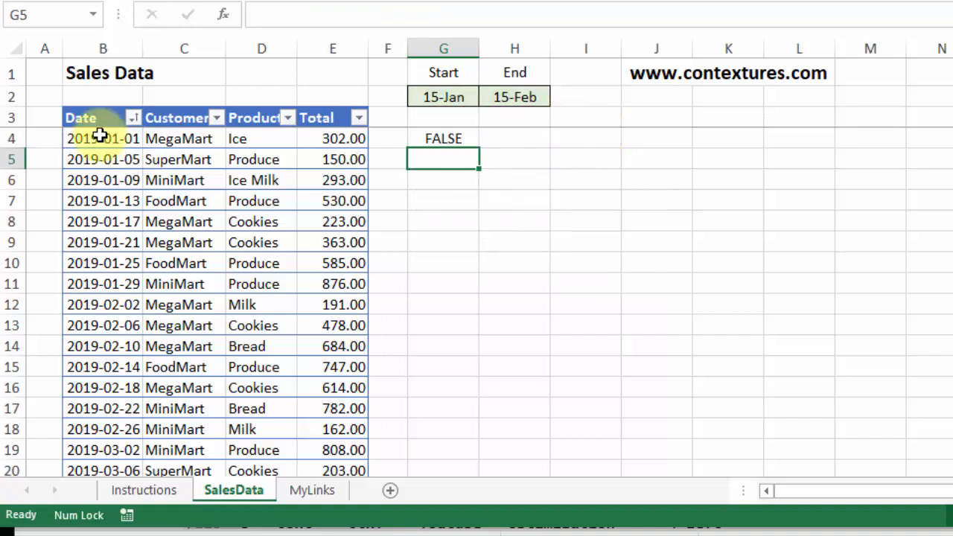
# Step: Fill the AND formula from G4 down to G27 and check the results for the rows within the date range
pyautogui.click(443, 136)
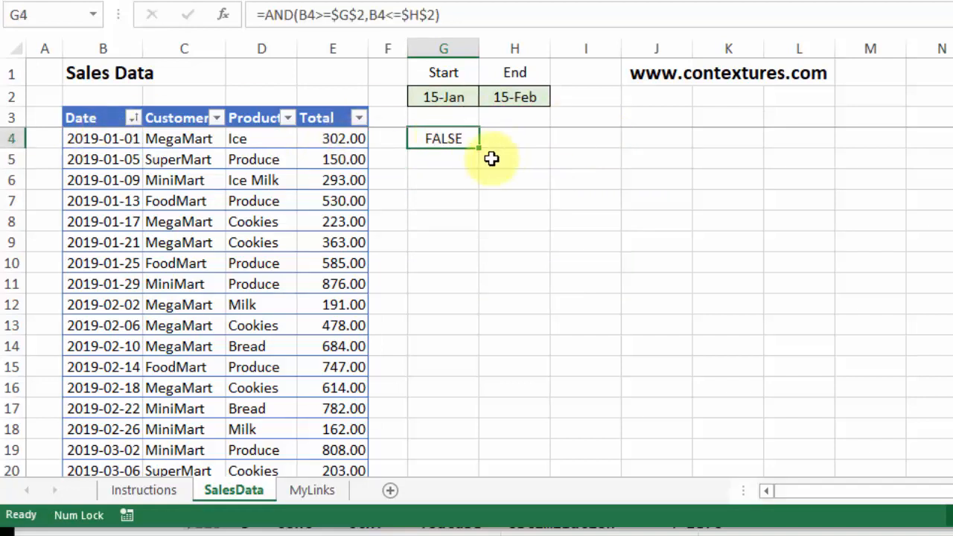
pyautogui.moveTo(485, 149); pyautogui.dragTo(436, 392)
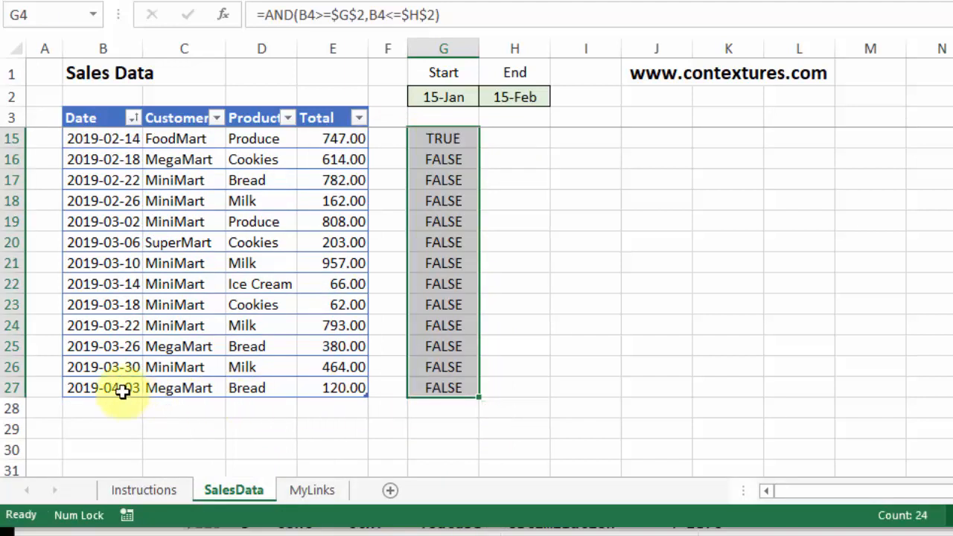
pyautogui.scroll(4, 436, 298)
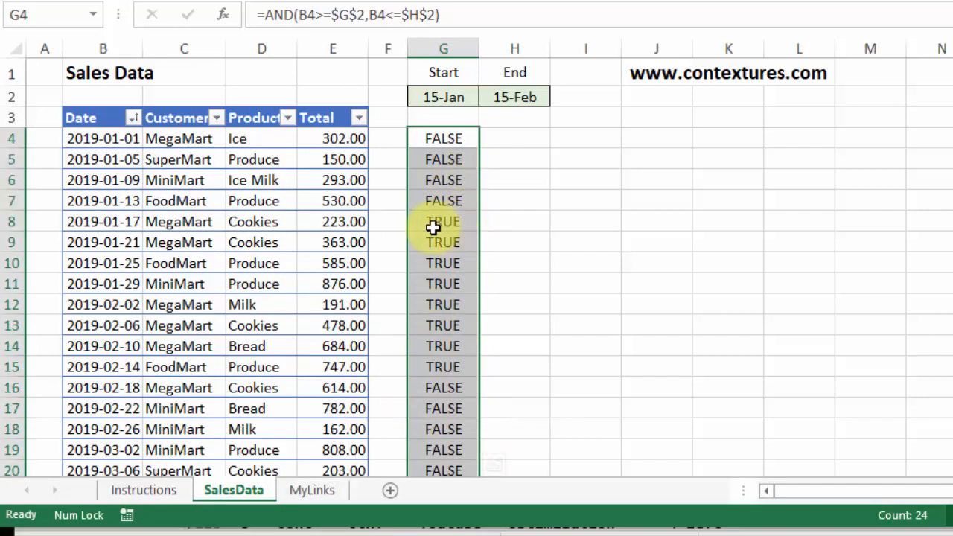
pyautogui.moveTo(436, 225); pyautogui.dragTo(453, 367)
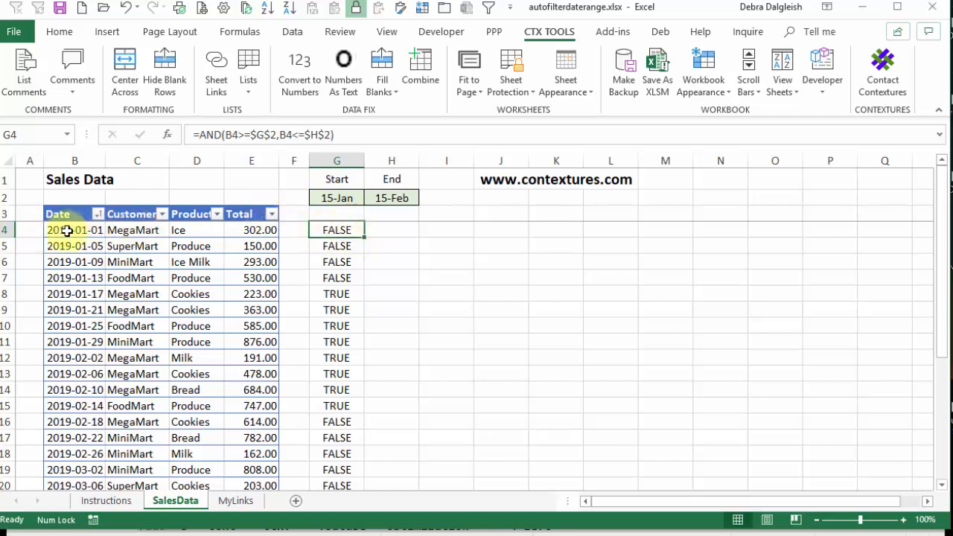
# Step: Copy the full AND formula text from G4, leaving the cell's formula as it is
pyautogui.moveTo(344, 134); pyautogui.dragTo(171, 134)
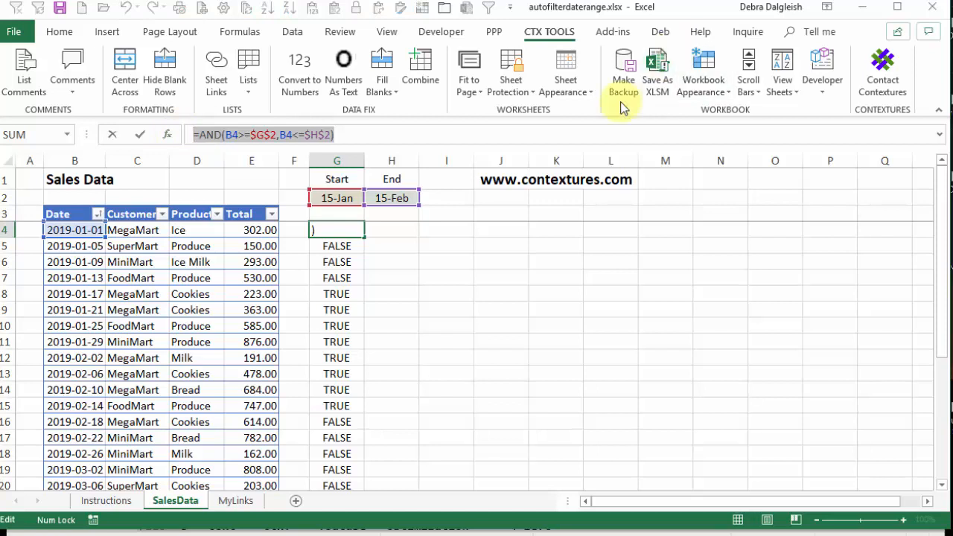
pyautogui.hotkey('ctrl', 'c')
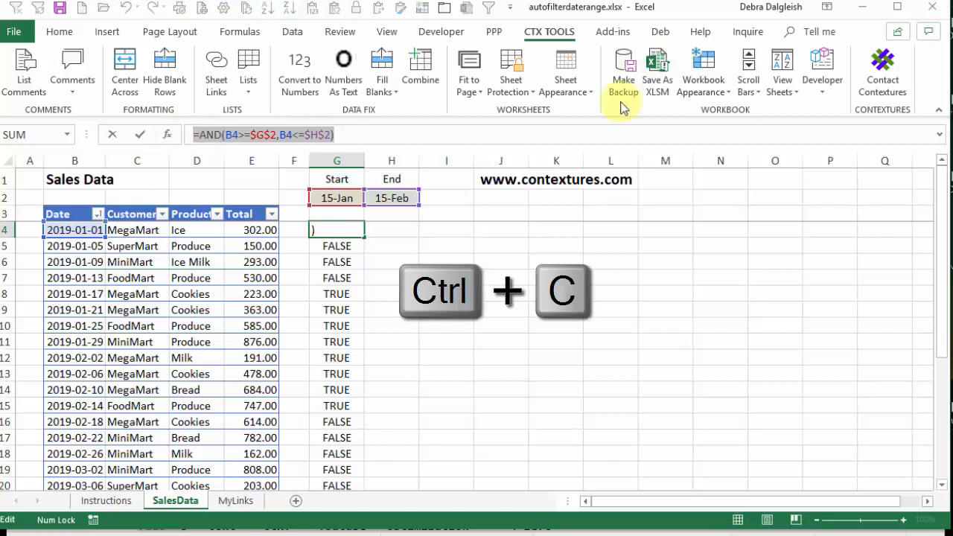
pyautogui.press('Return')
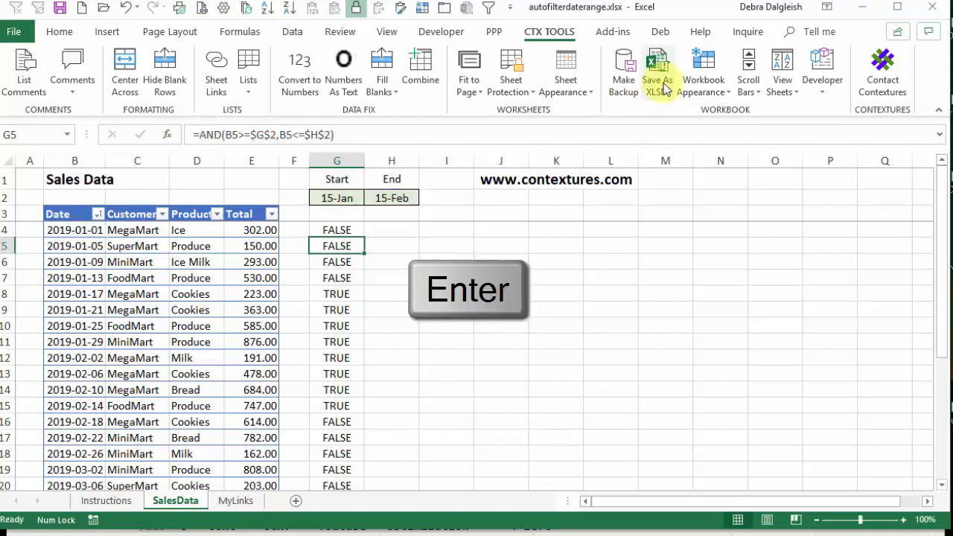
# Step: Start a formula-based conditional formatting rule for the table's Date cells, using the copied formula =AND(B4>=$G$2,B4<=$H$2)
pyautogui.click(78, 202)
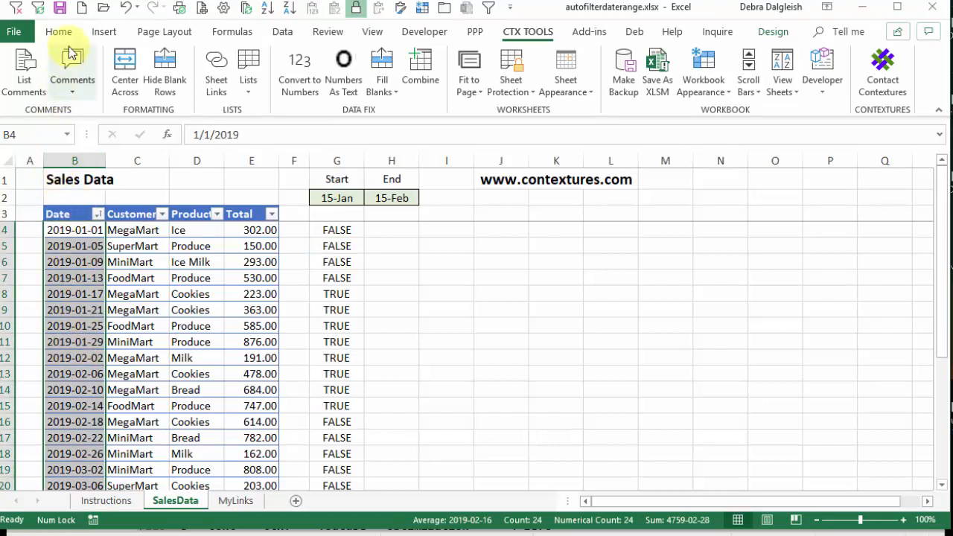
pyautogui.click(58, 31)
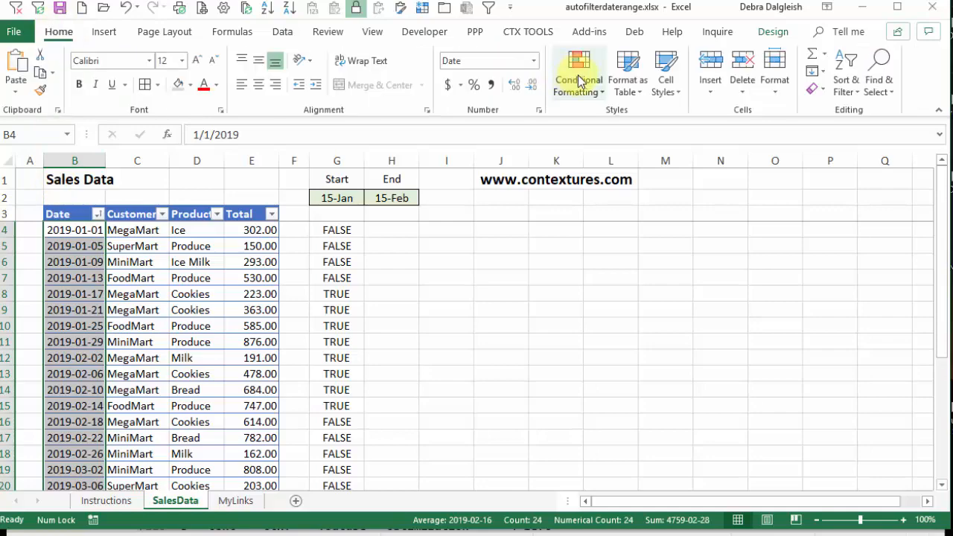
pyautogui.click(579, 79)
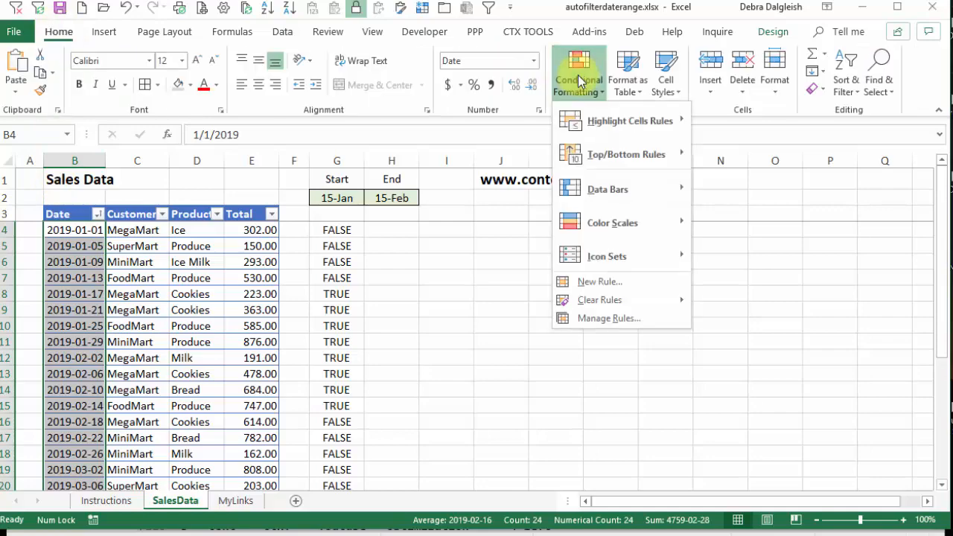
pyautogui.click(605, 283)
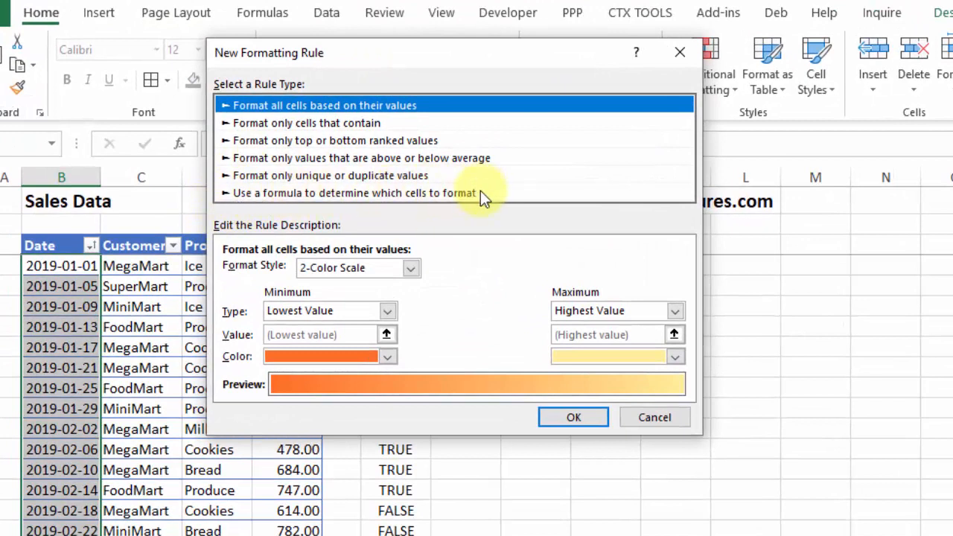
pyautogui.click(264, 193)
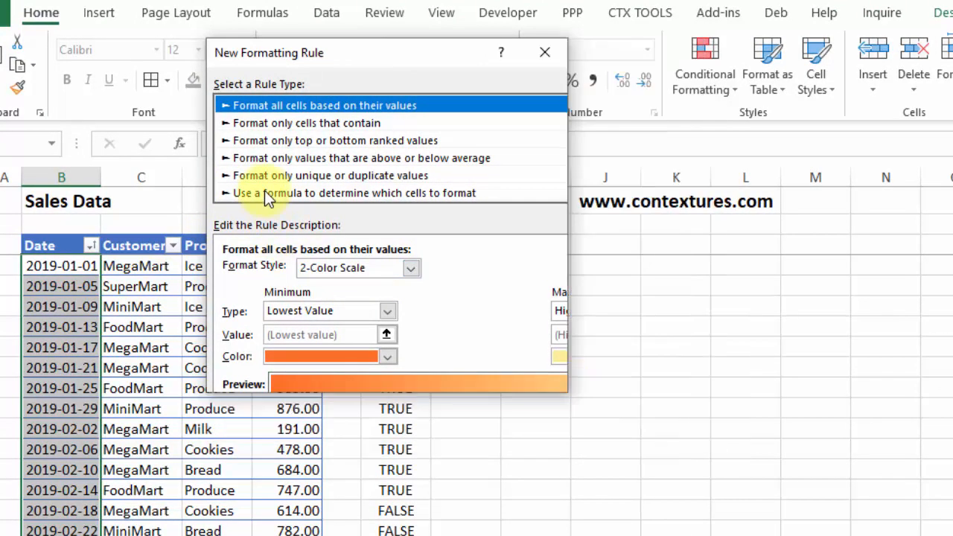
pyautogui.click(252, 277)
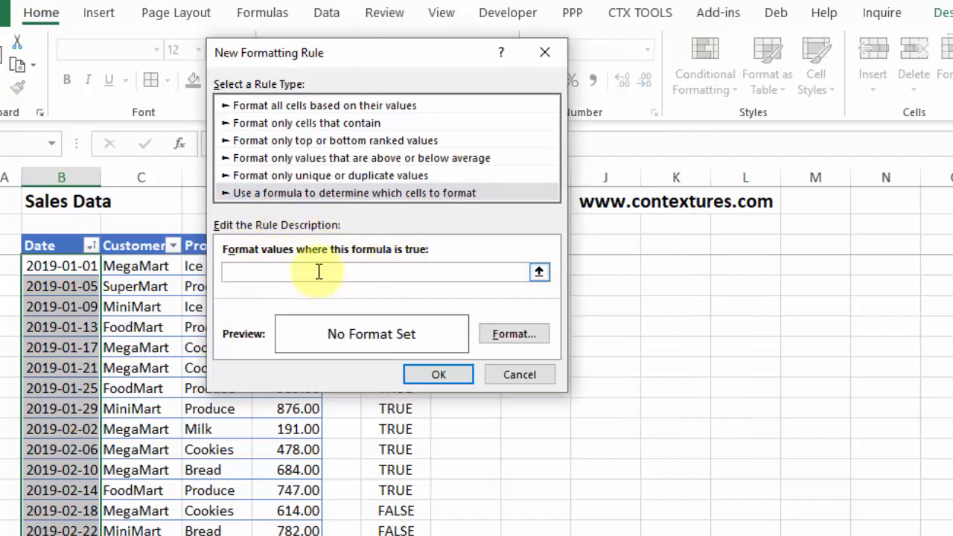
pyautogui.hotkey('ctrl', 'v')
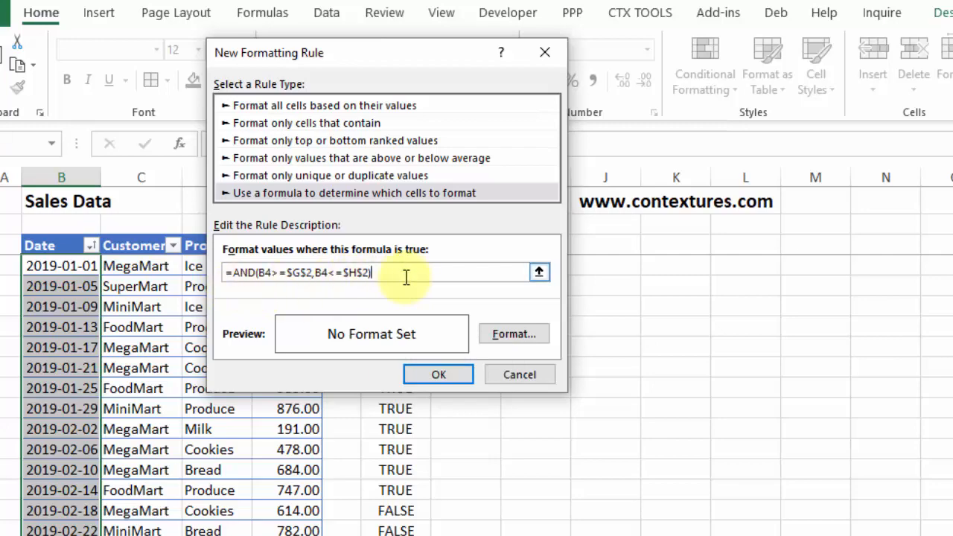
# Step: Give the rule a near-black theme font color that differs slightly from Automatic, and apply the rule to the dates
pyautogui.click(511, 333)
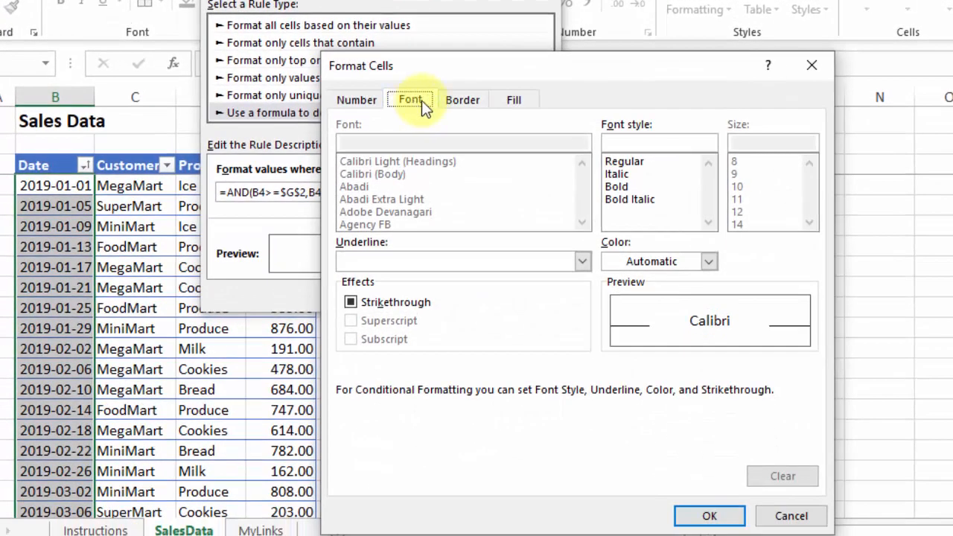
pyautogui.click(709, 262)
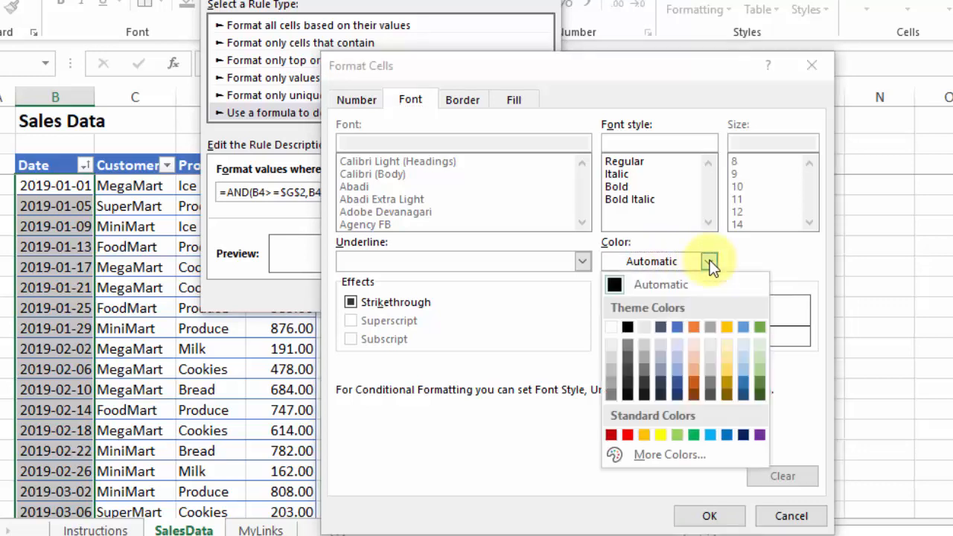
pyautogui.click(629, 395)
pyautogui.click(709, 516)
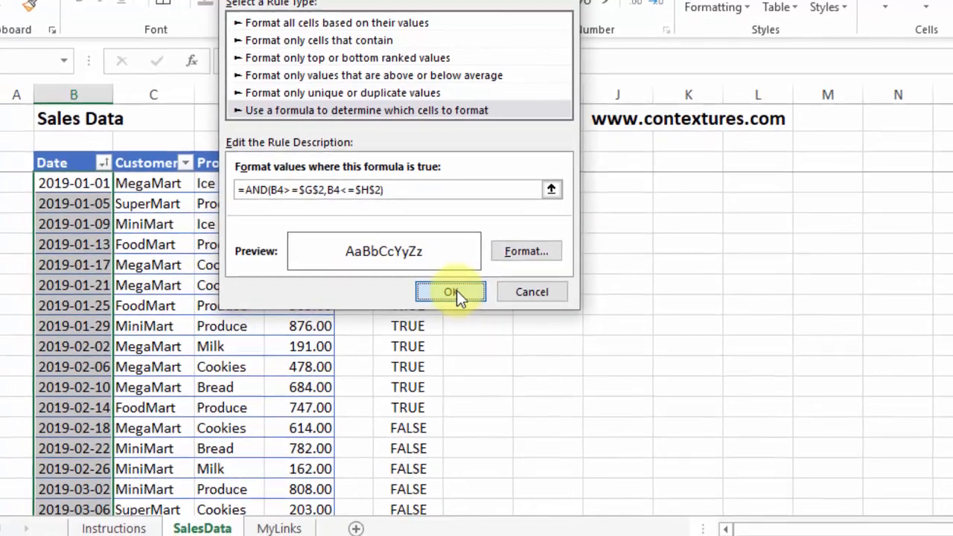
pyautogui.click(432, 294)
# Step: Filter the Date column by the rule's near-black font color and check the test results in G8:G15
pyautogui.click(93, 186)
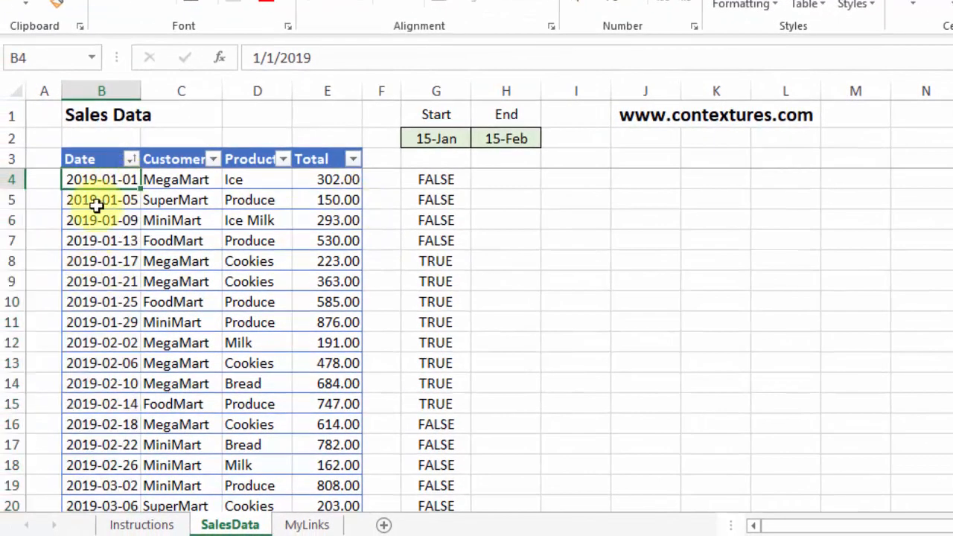
pyautogui.click(131, 161)
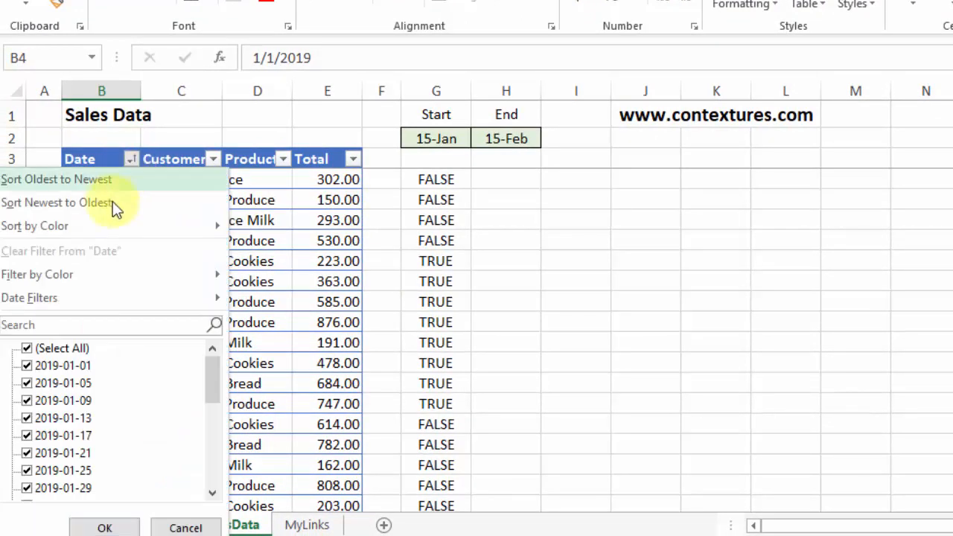
pyautogui.moveTo(44, 278)
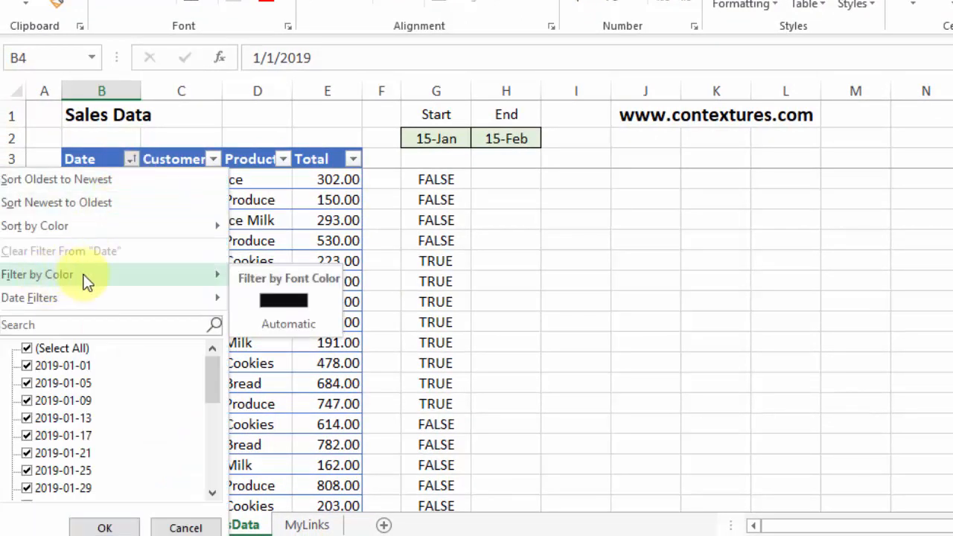
pyautogui.click(294, 299)
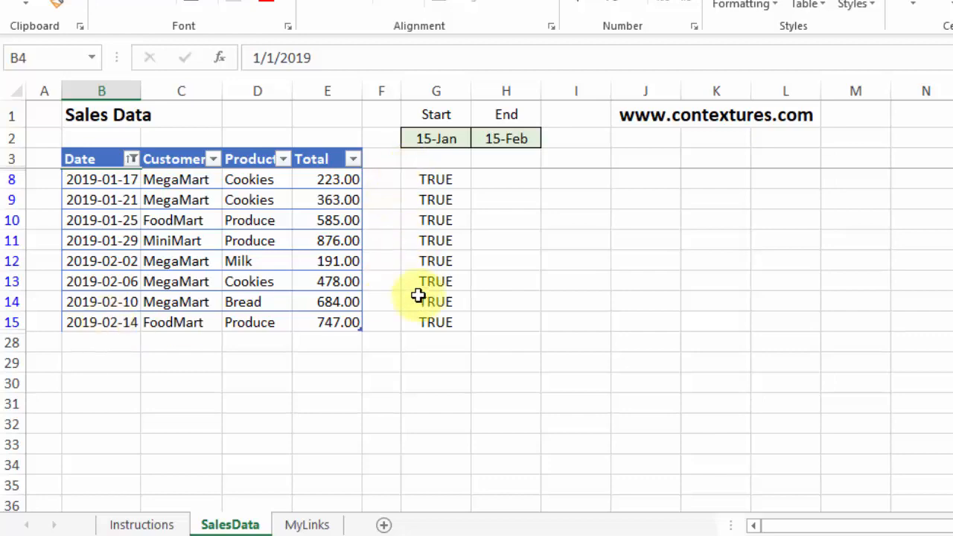
pyautogui.moveTo(449, 179); pyautogui.dragTo(449, 330)
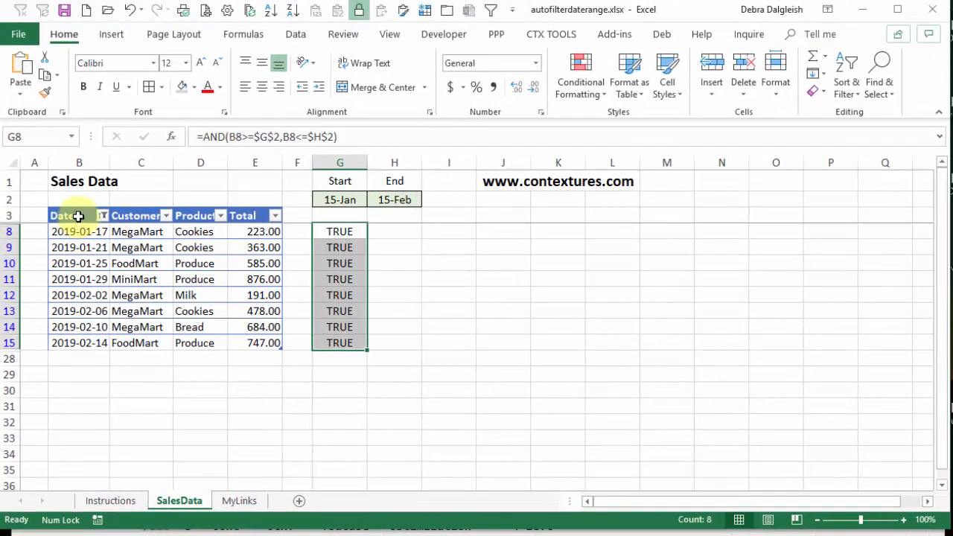
# Step: Clear the Date column filter and remove the test formulas by filling the blank cell G3 down to G27
pyautogui.click(78, 216)
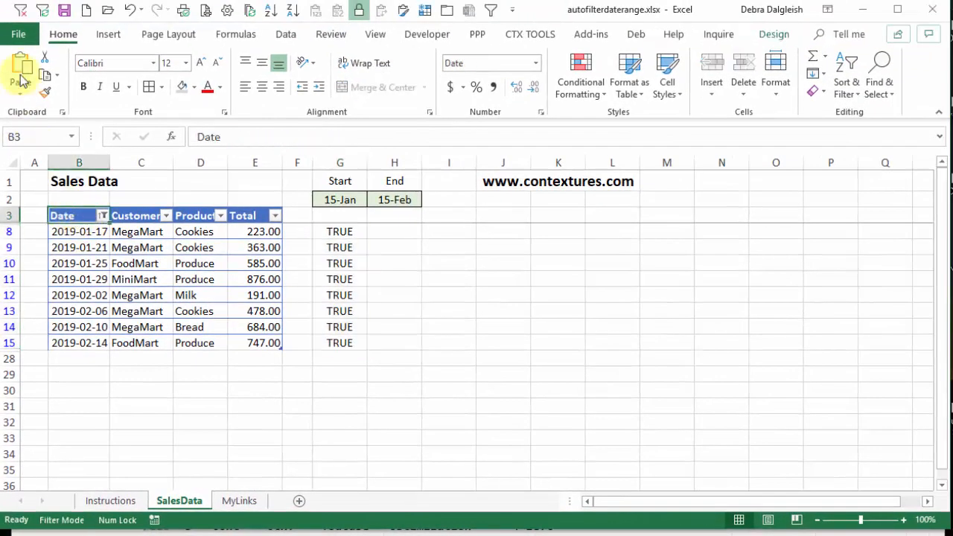
pyautogui.click(23, 15)
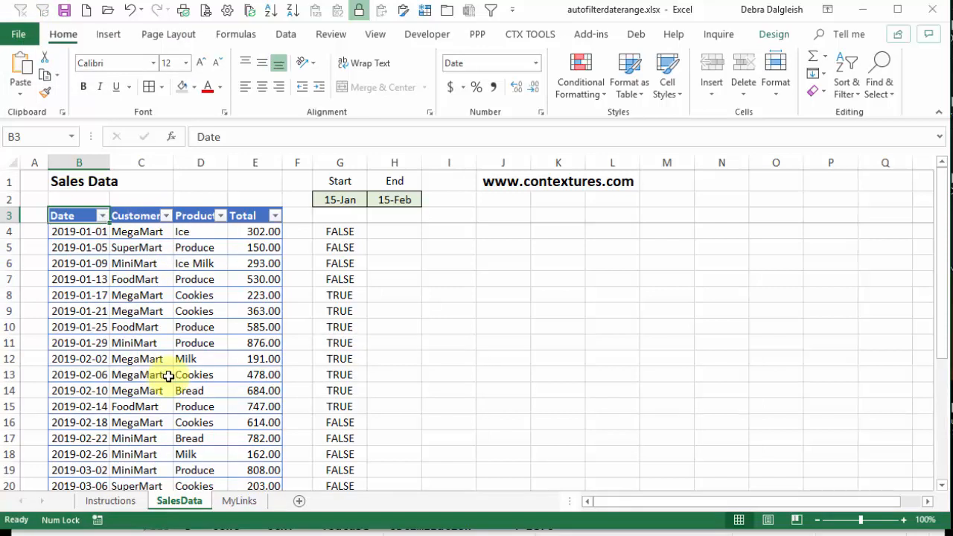
pyautogui.click(345, 214)
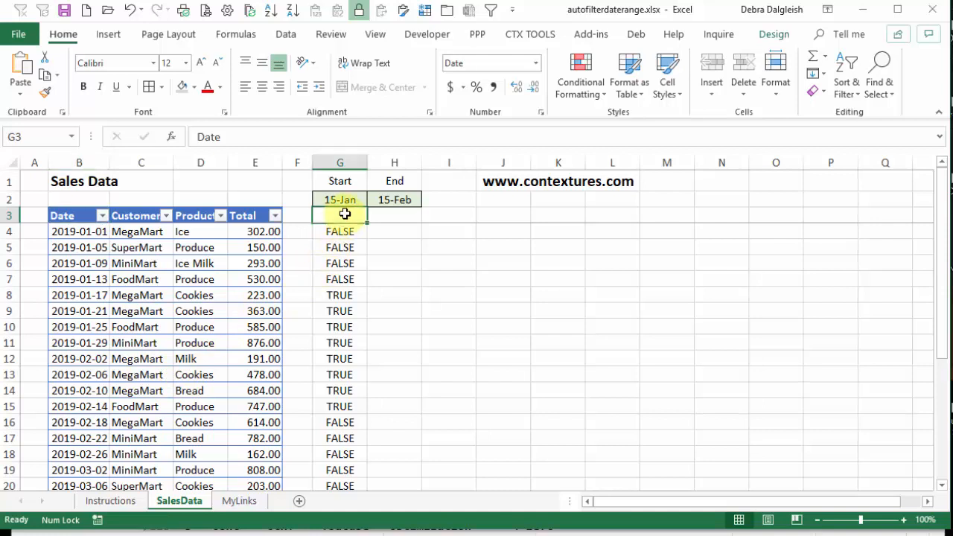
pyautogui.moveTo(366, 222); pyautogui.dragTo(366, 462)
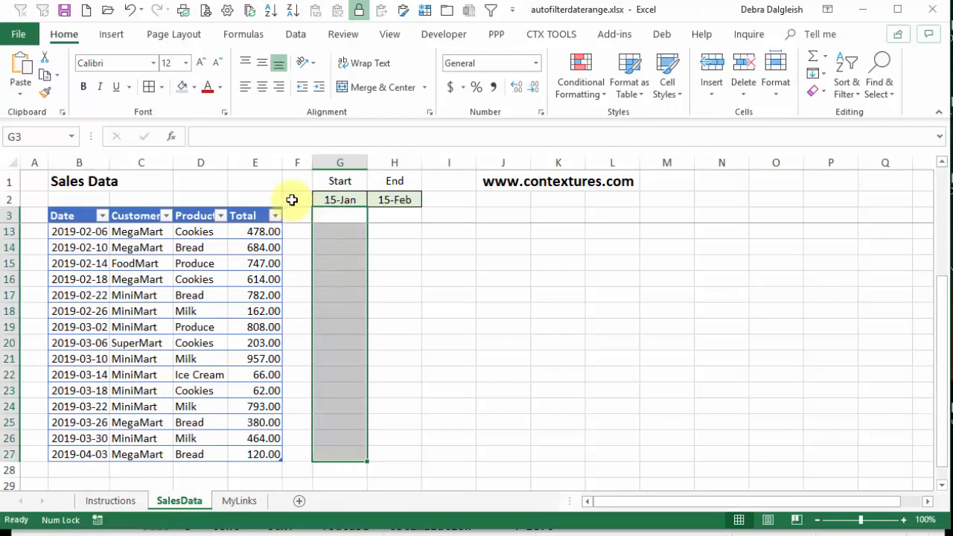
# Step: Set the Start date in G2 to 1/1
pyautogui.click(328, 199)
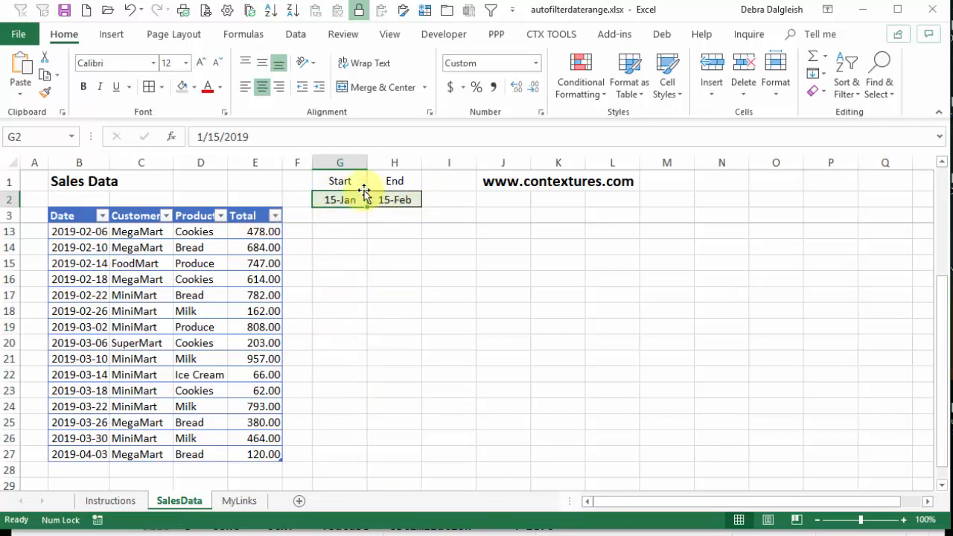
pyautogui.write('1/1')
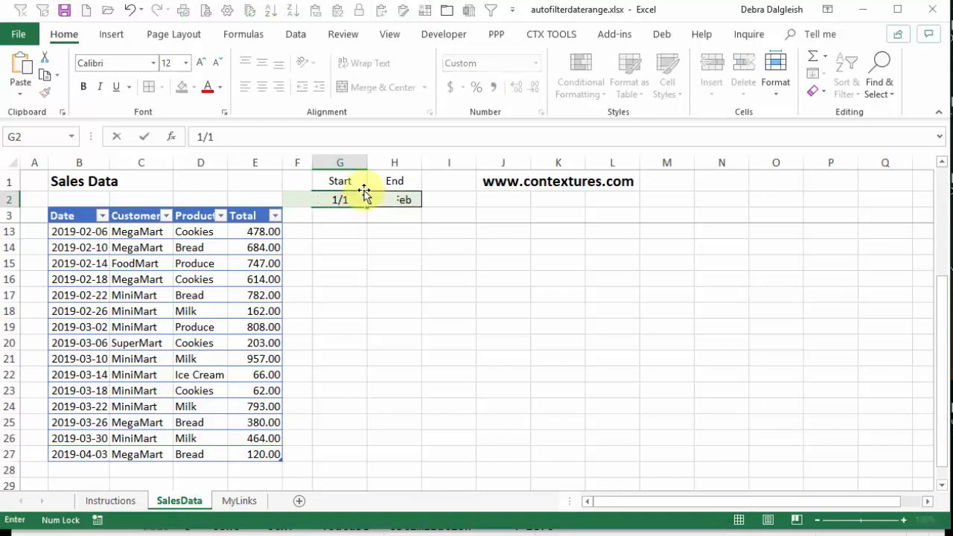
pyautogui.press('Return')
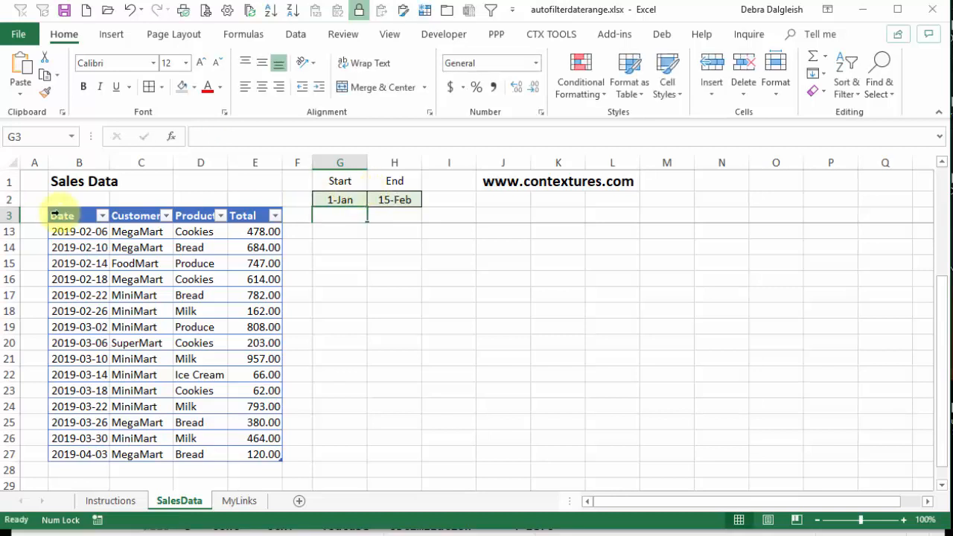
# Step: Filter the Date column by the near-black font color and view the matching records from the first row
pyautogui.click(102, 216)
pyautogui.moveTo(53, 324)
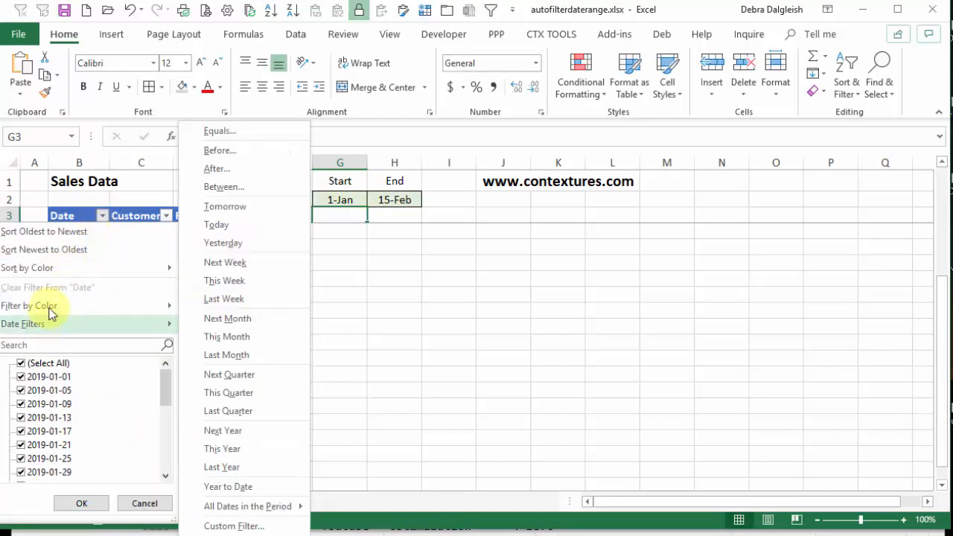
pyautogui.moveTo(53, 306)
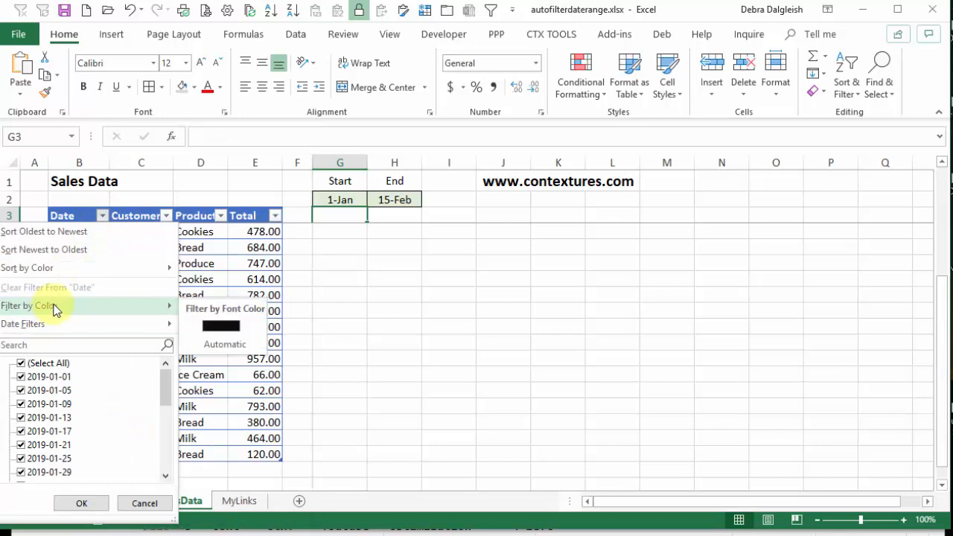
pyautogui.click(209, 328)
pyautogui.scroll(3, 78, 232)
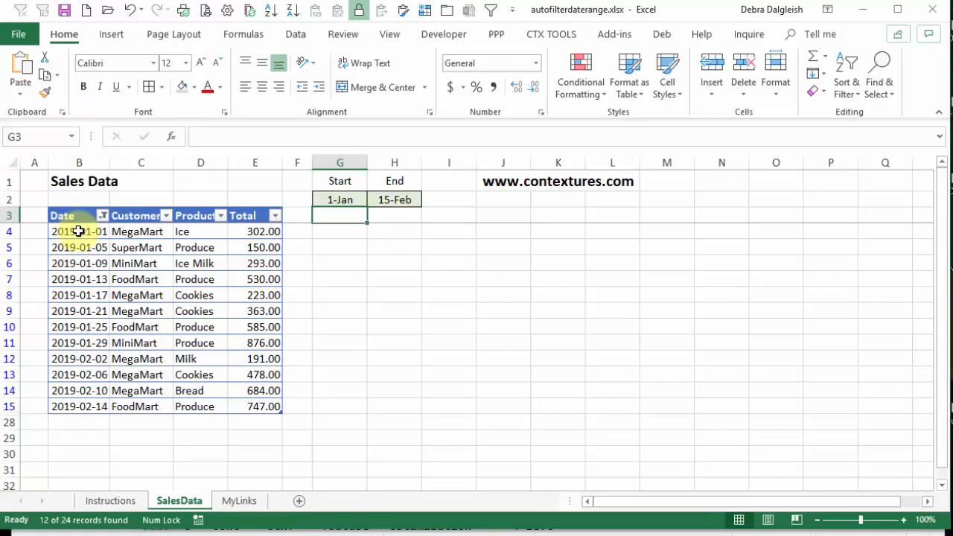